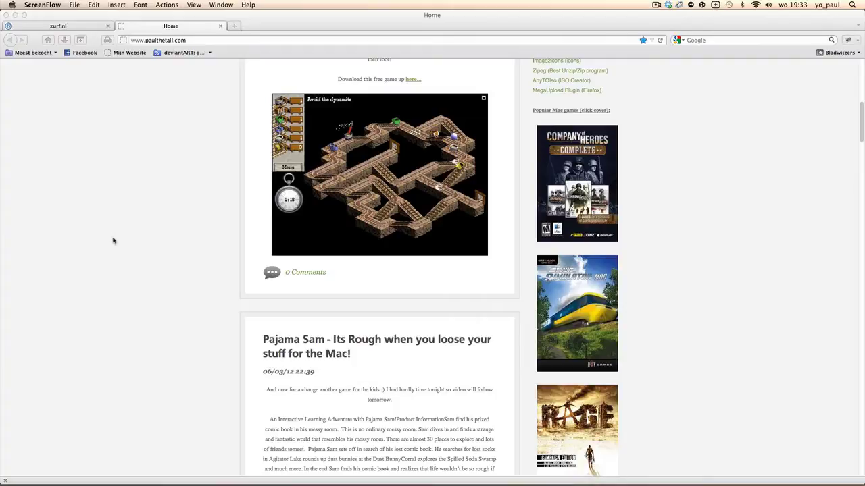
Review the Mystic Mine and Pajama Sam posts on the paulthetall.com home page.
scroll(113, 240, "down", 8)
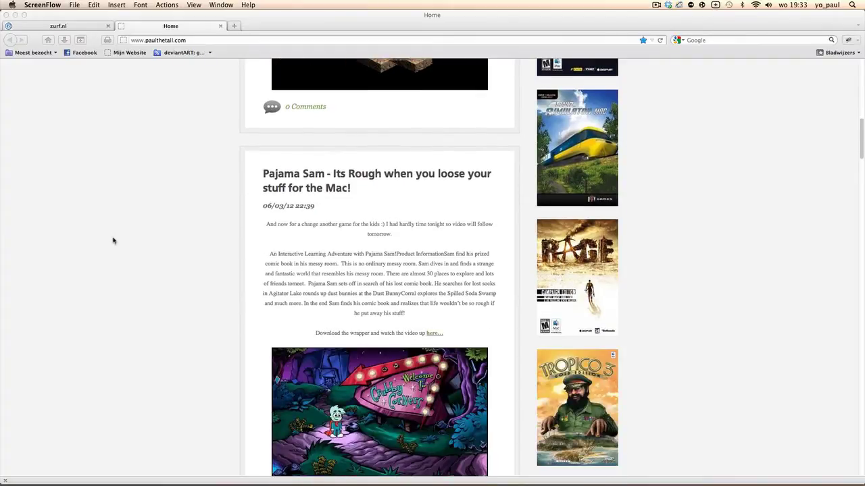
scroll(114, 240, "up", 6)
scroll(113, 241, "up", 12)
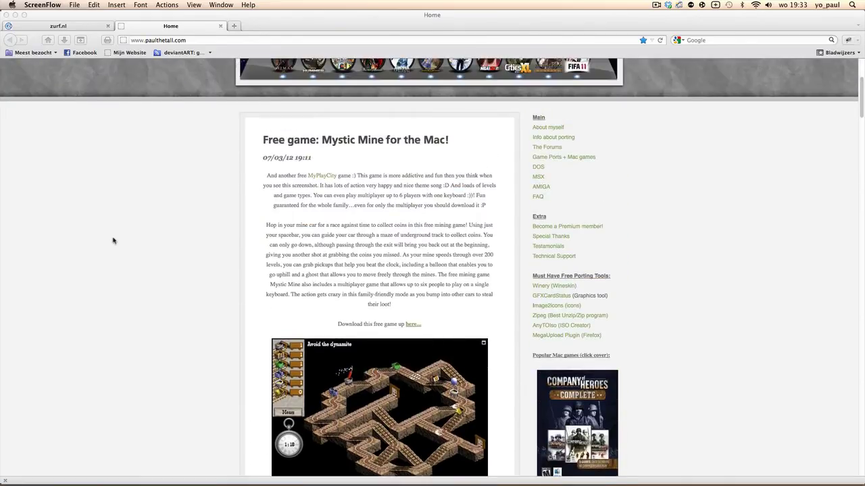
scroll(315, 284, "down", 2)
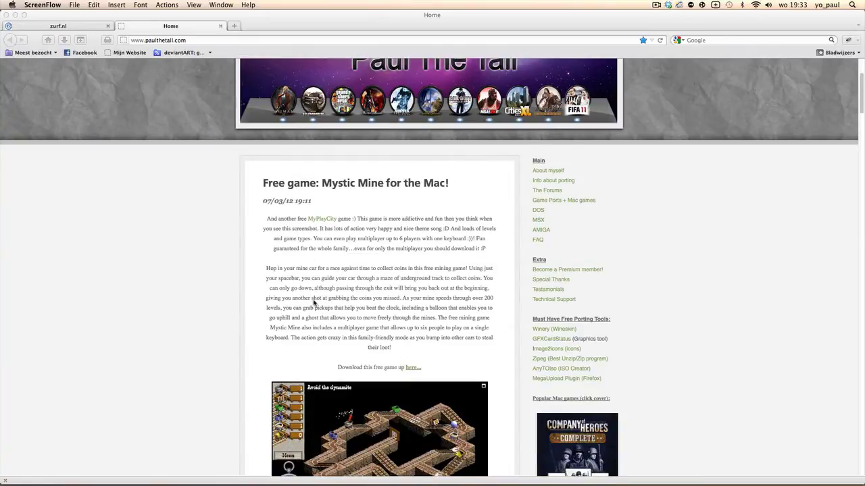
scroll(314, 302, "down", 6)
scroll(313, 303, "down", 6)
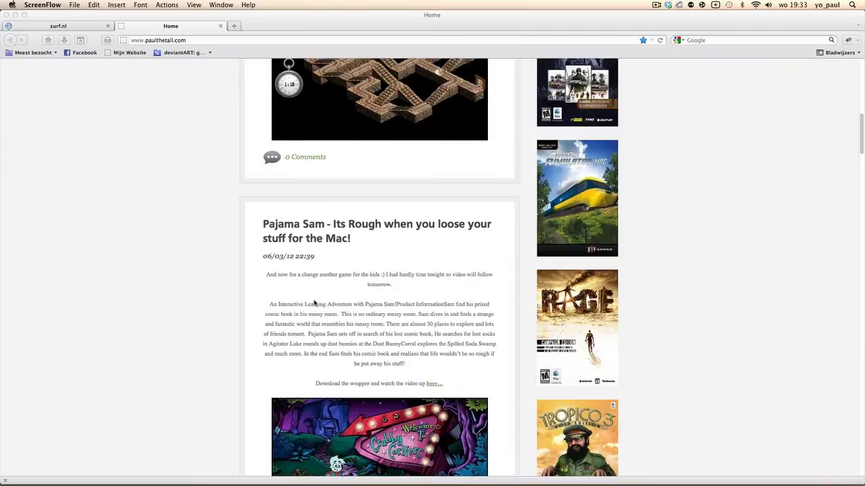
scroll(349, 295, "down", 2)
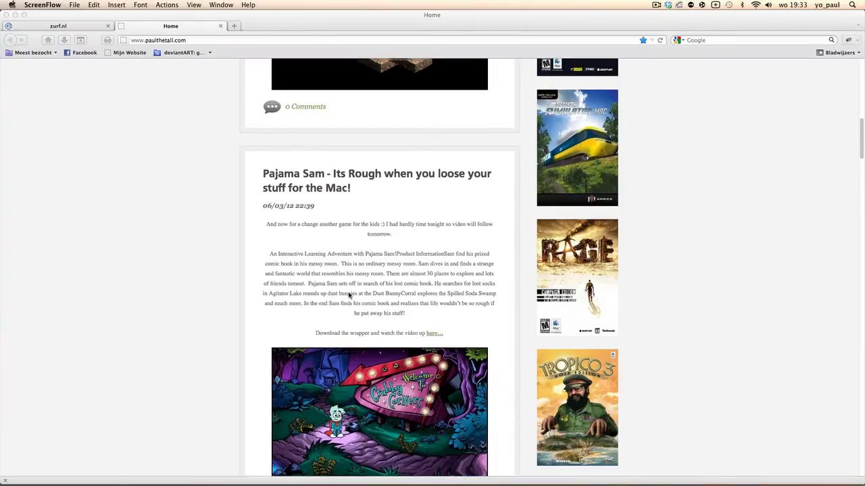
scroll(349, 296, "down", 1)
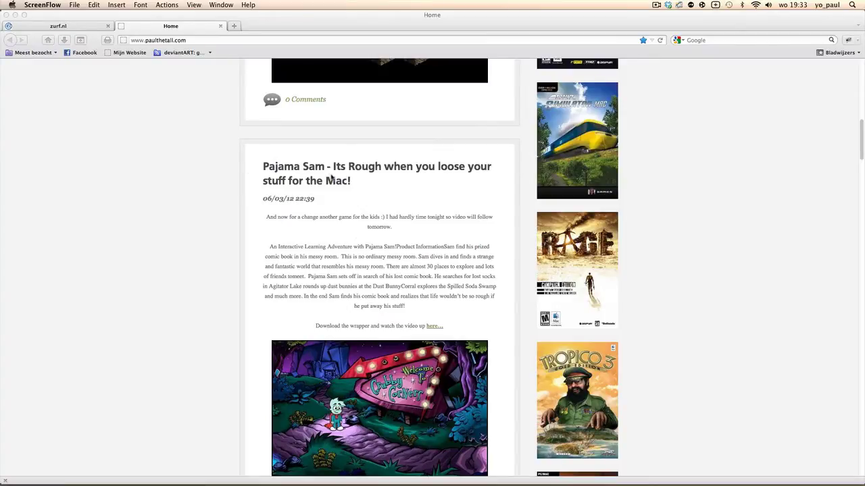
scroll(434, 283, "down", 1)
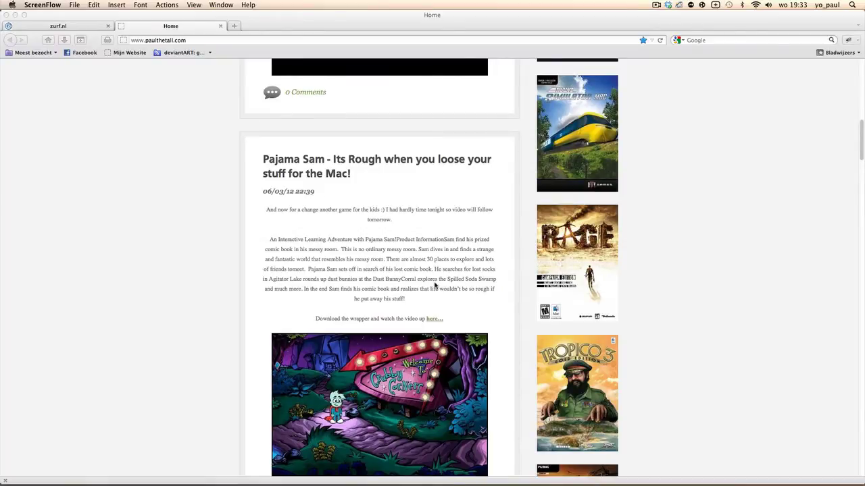
scroll(434, 285, "down", 3)
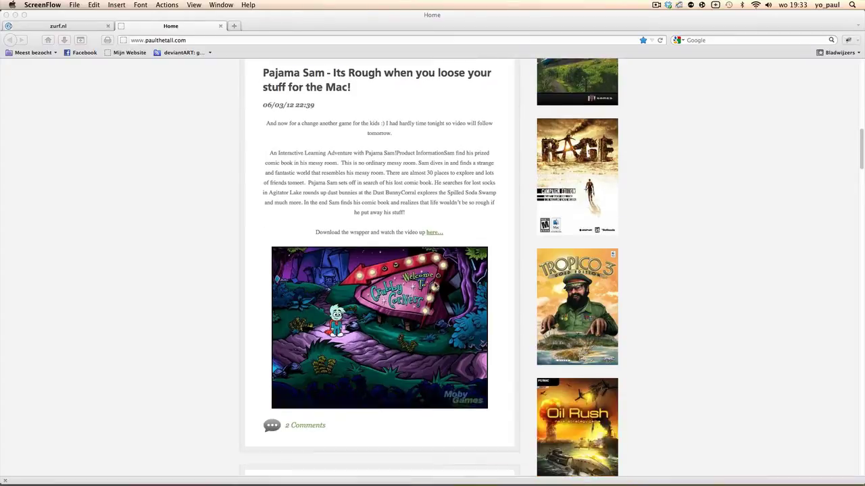
scroll(435, 285, "up", 1)
scroll(436, 240, "up", 10)
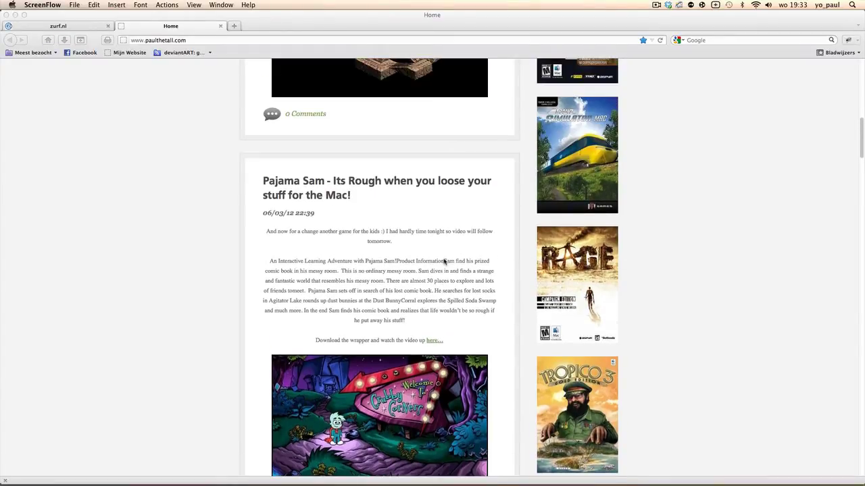
scroll(454, 293, "up", 10)
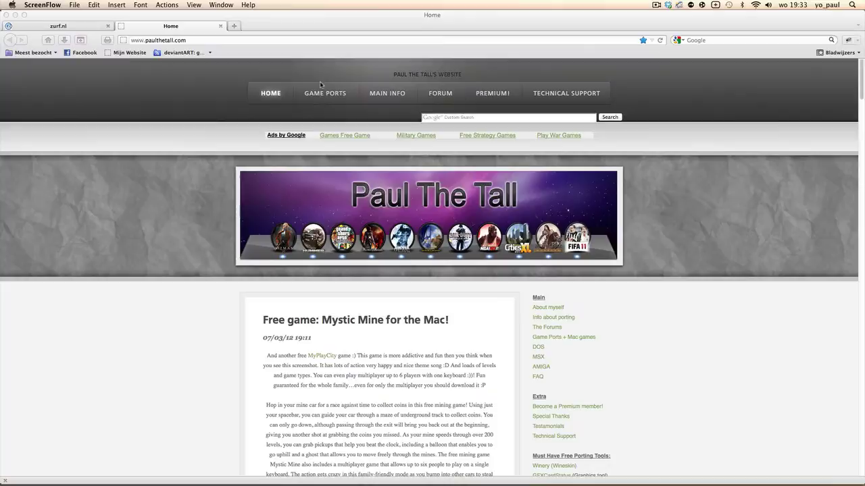
Open the Game Ports + Mac games page and look through its game list, including the already existing Mac games.
scroll(595, 363, "down", 1)
left_click(581, 310)
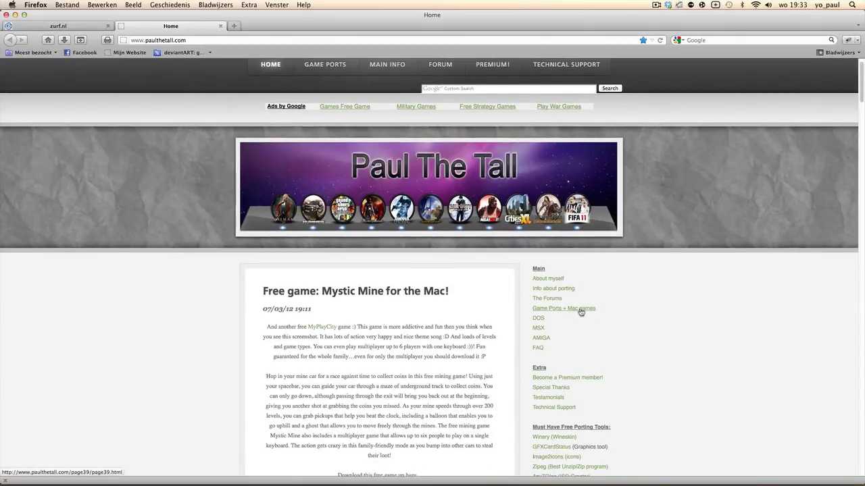
scroll(416, 313, "down", 15)
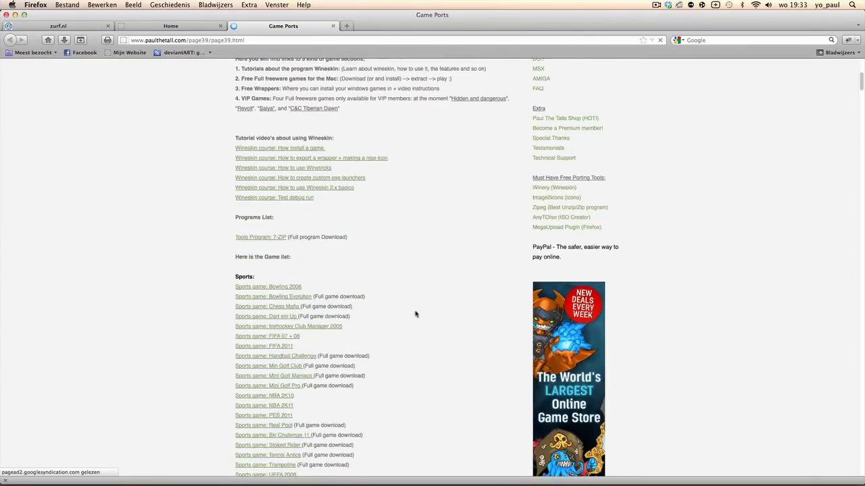
scroll(415, 313, "down", 15)
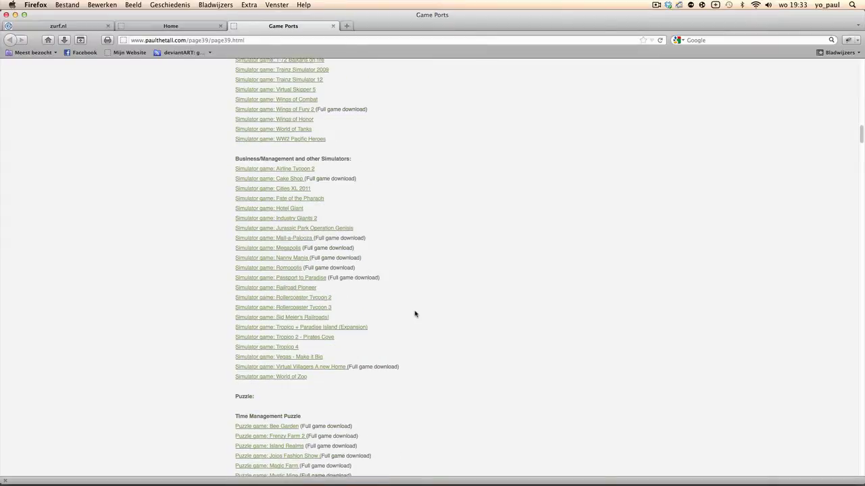
scroll(415, 313, "down", 15)
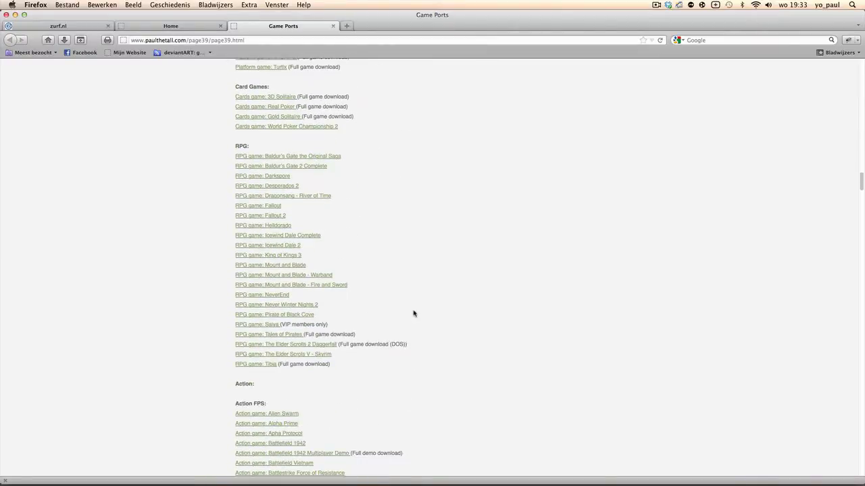
scroll(413, 314, "down", 20)
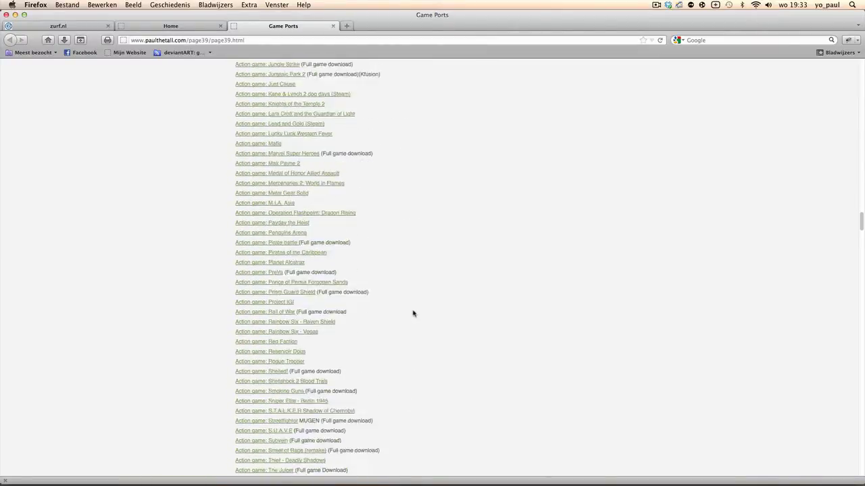
scroll(414, 314, "down", 20)
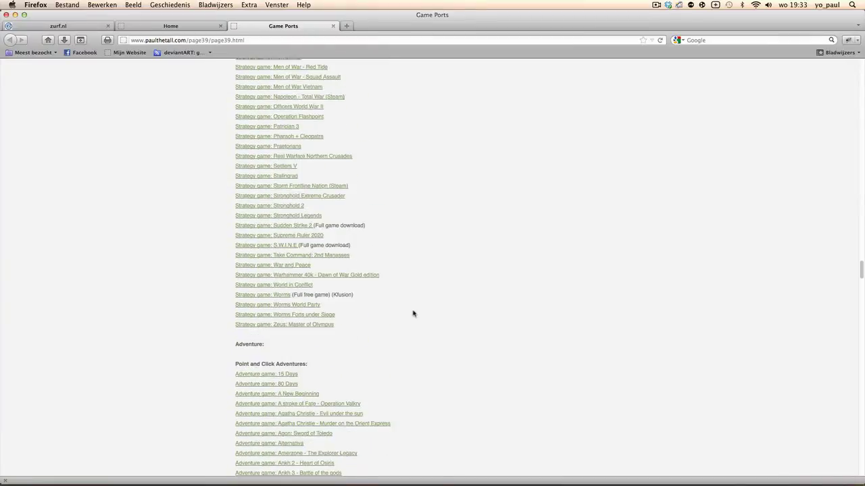
scroll(413, 313, "down", 20)
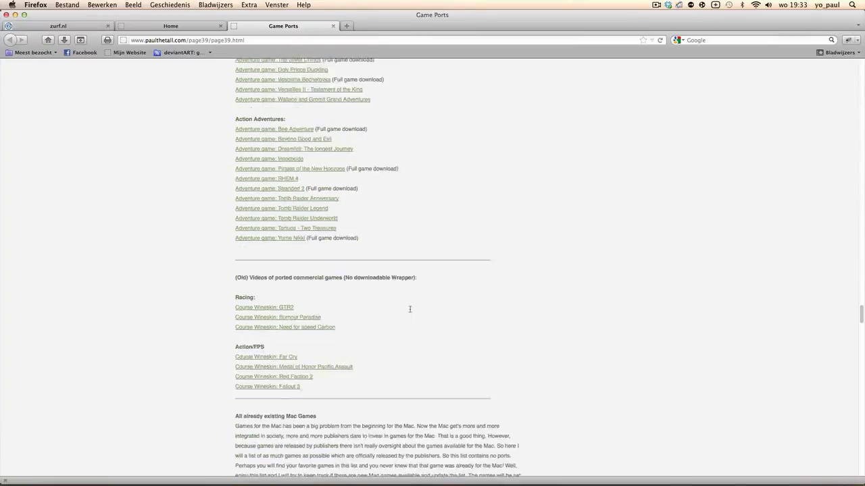
scroll(409, 312, "down", 3)
scroll(312, 312, "down", 12)
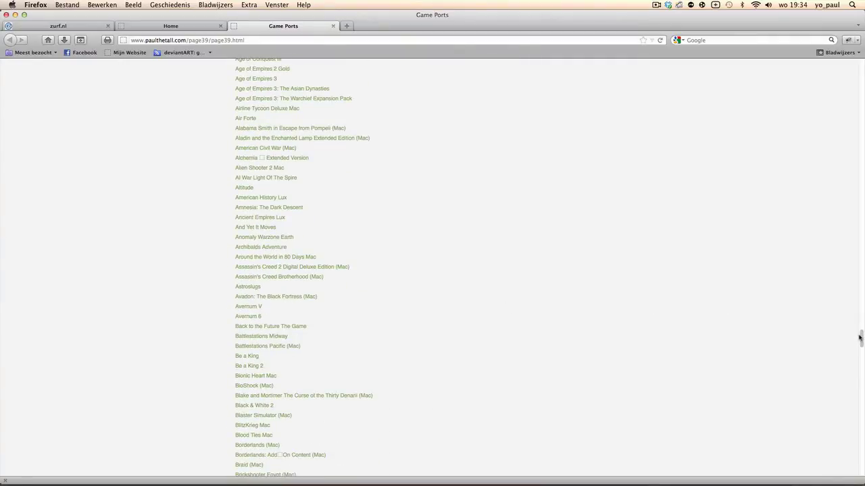
left_click_drag(861, 335, 863, 446)
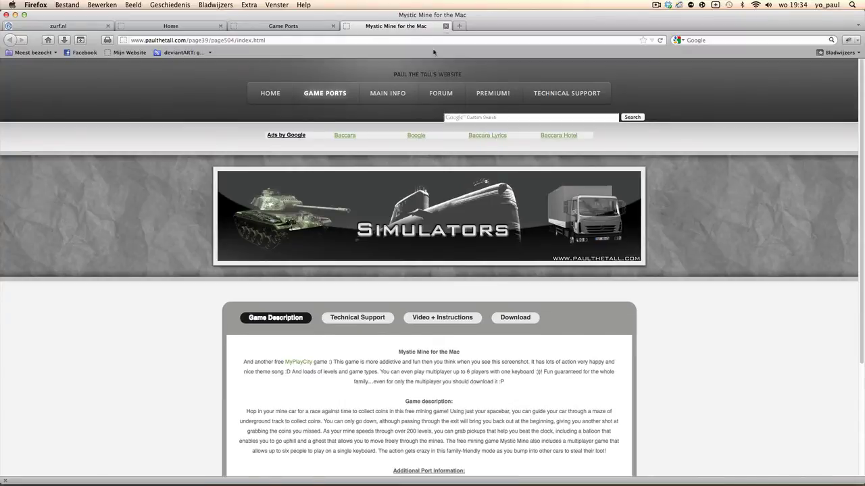
Close the Mystic Mine page and open the Pajama Sam - It's rough when you loose your stuff page from the adventure games.
left_click(445, 26)
scroll(319, 254, "down", 20)
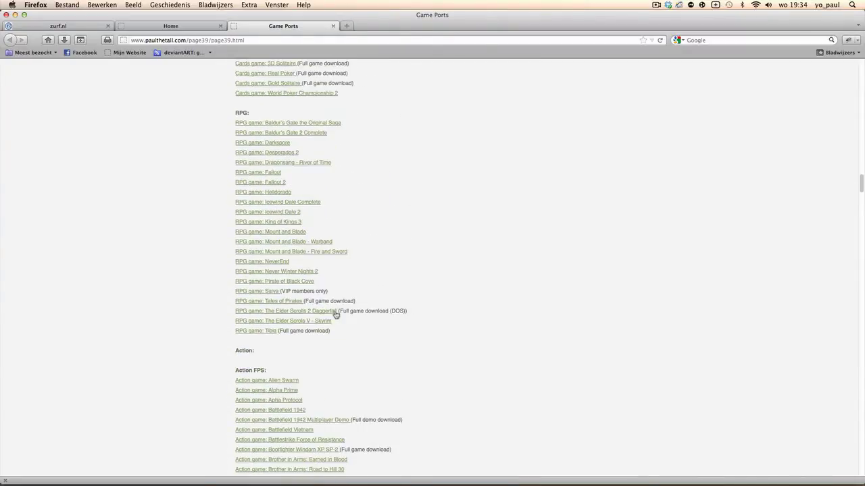
scroll(335, 315, "down", 20)
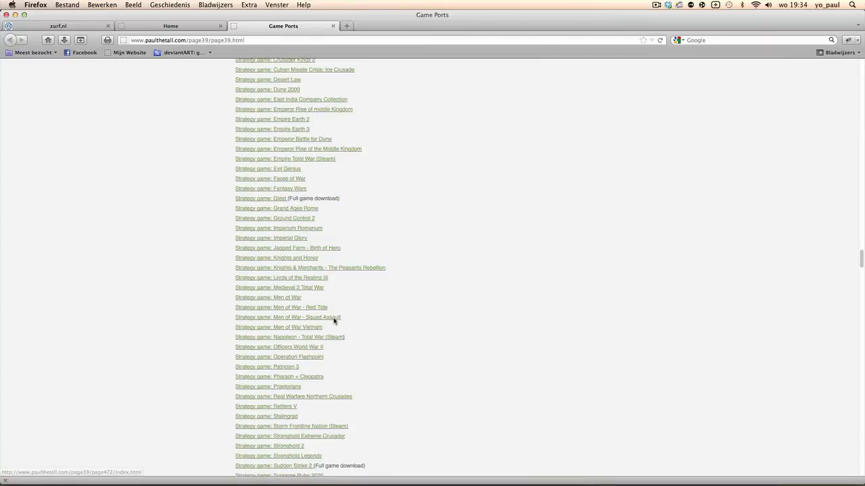
scroll(455, 327, "down", 20)
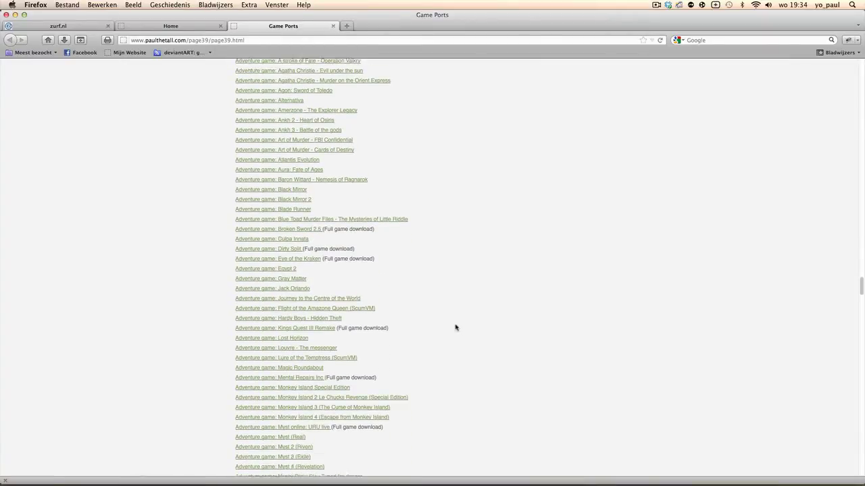
scroll(455, 327, "down", 4)
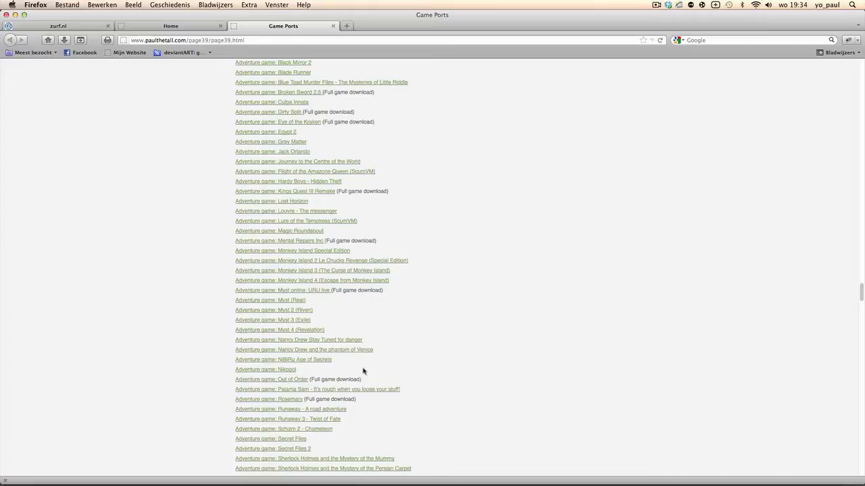
left_click(334, 390)
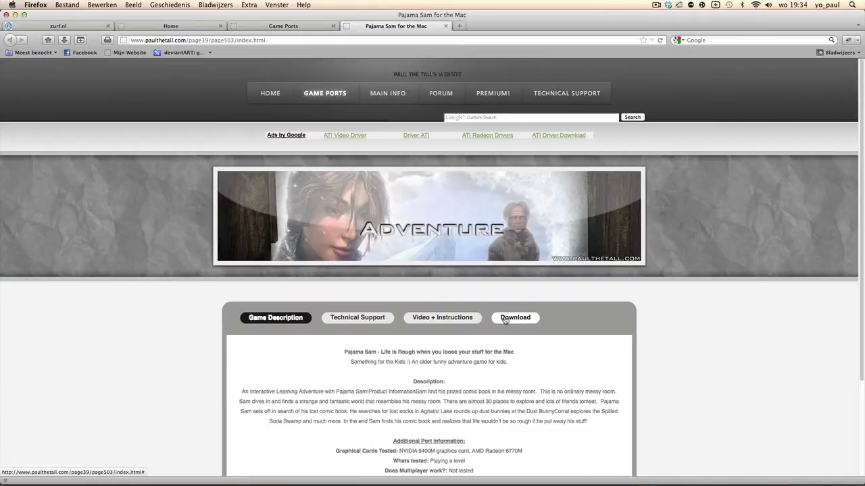
Show the download section of the Pajama Sam page and minimise the browser window.
scroll(505, 320, "down", 3)
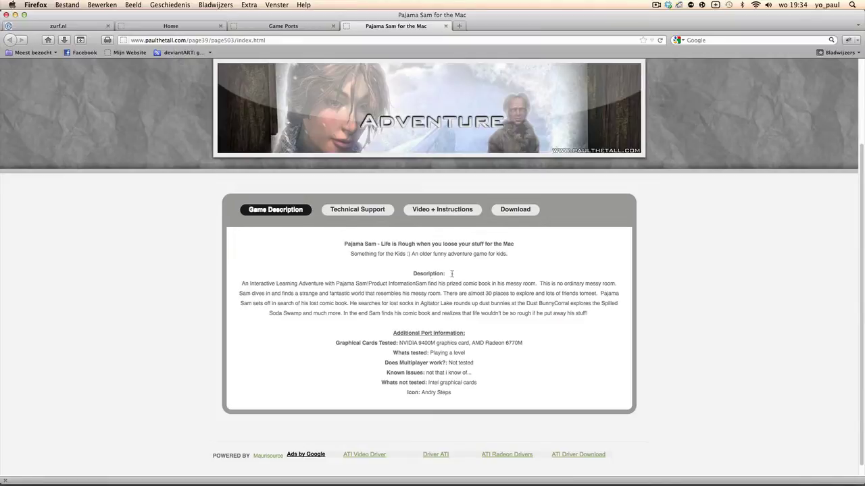
left_click(515, 211)
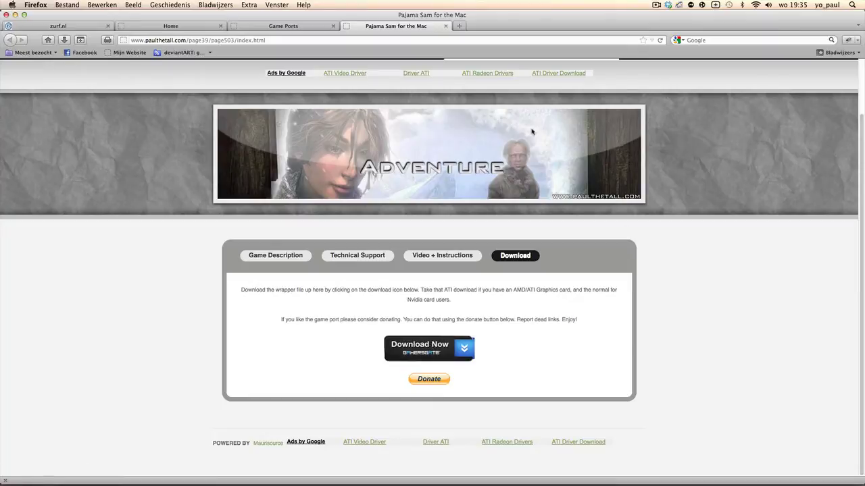
left_click(15, 15)
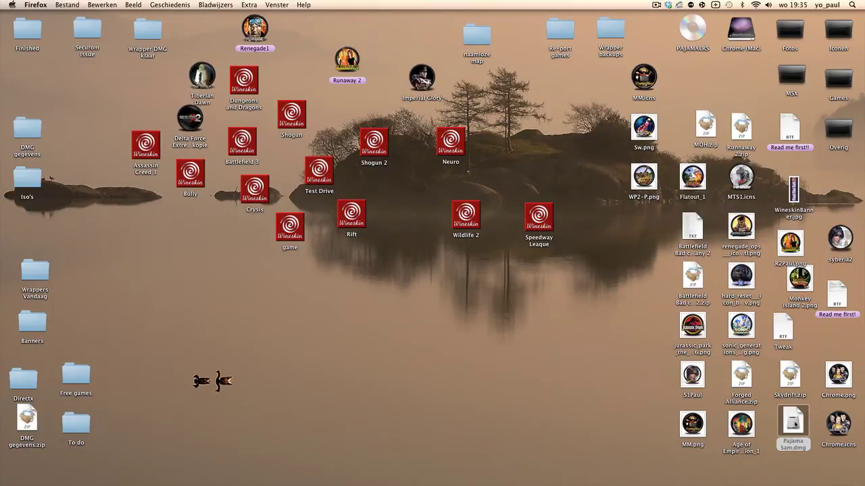
Open the Pajama Sam.dmg disk image on the desktop and agree to its license agreement.
left_click(798, 423)
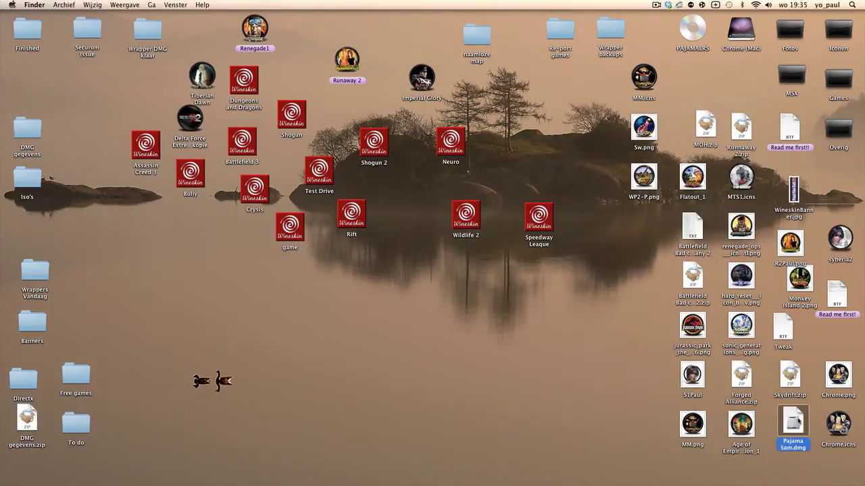
double_click(796, 416)
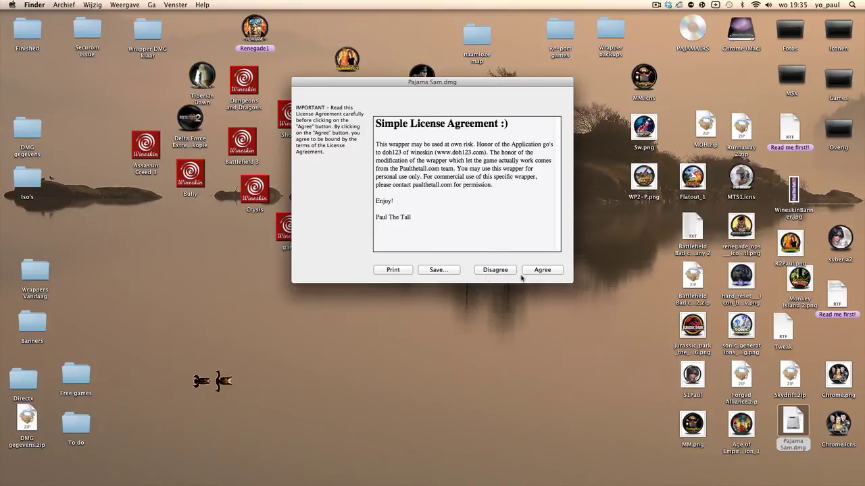
left_click(545, 270)
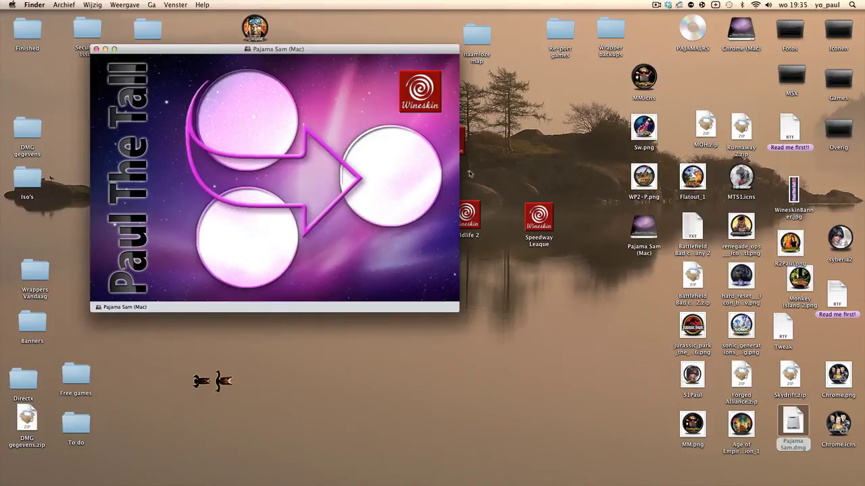
Copy the Pajama Sam wrapper from the disk image to an empty area of the desktop and close the disk image window.
left_click_drag(256, 107, 481, 358)
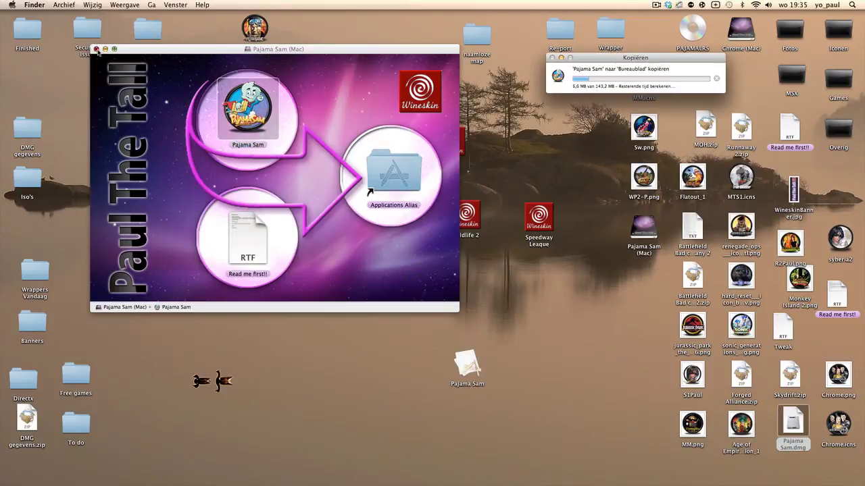
left_click(97, 49)
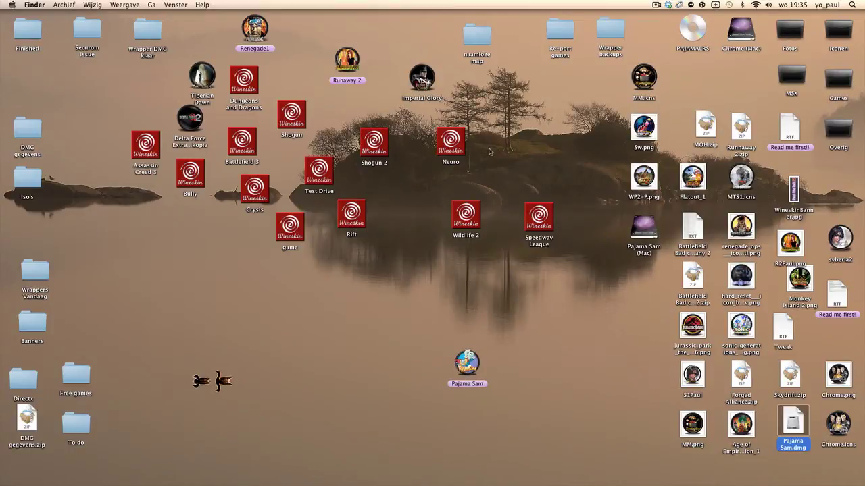
left_click_drag(466, 378, 359, 363)
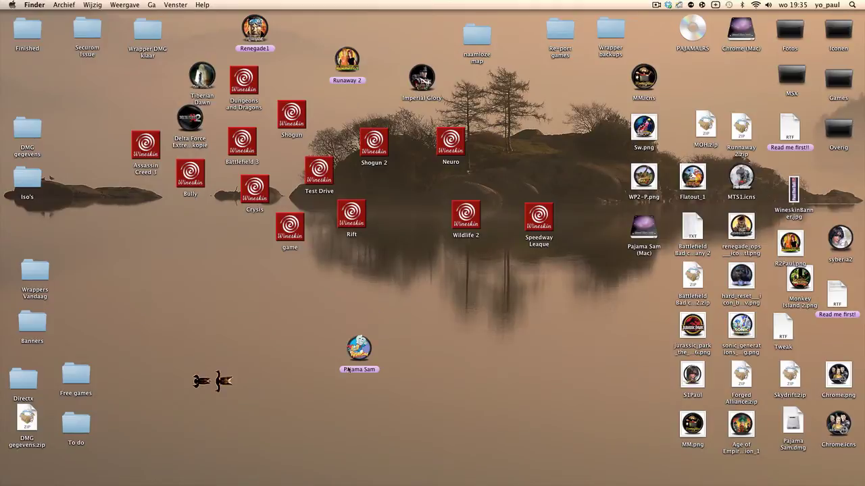
Launch the Pajama Sam wrapper from the desktop and allow the downloaded program to open.
double_click(359, 348)
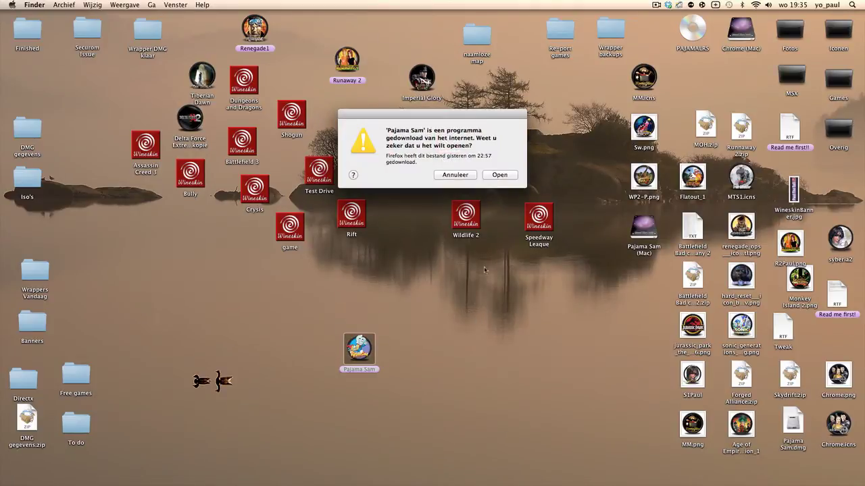
left_click(491, 175)
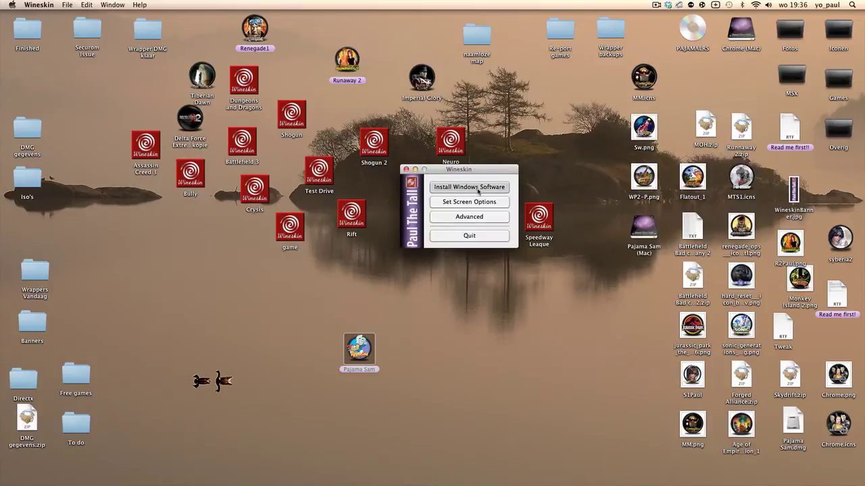
Eject the Chrome and Pajama Sam disk images and choose setup.exe on the PAJAMALRS disc as the Windows software to install.
left_click(477, 190)
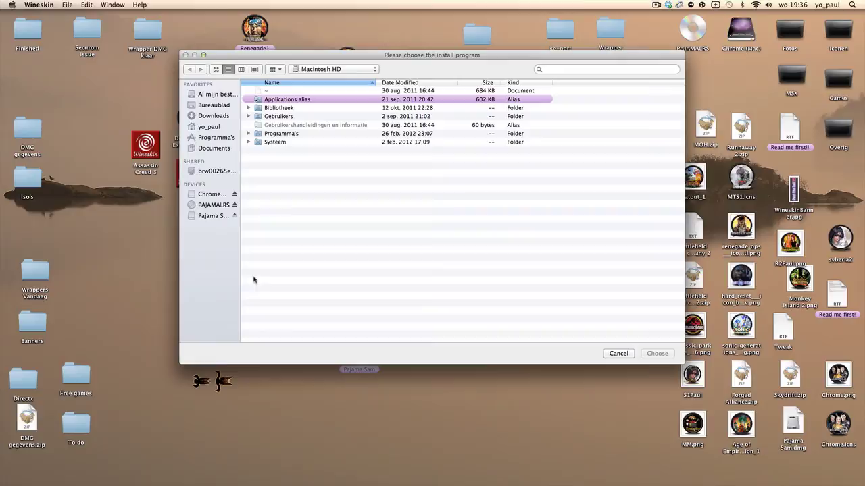
left_click_drag(240, 209, 257, 209)
left_click(251, 194)
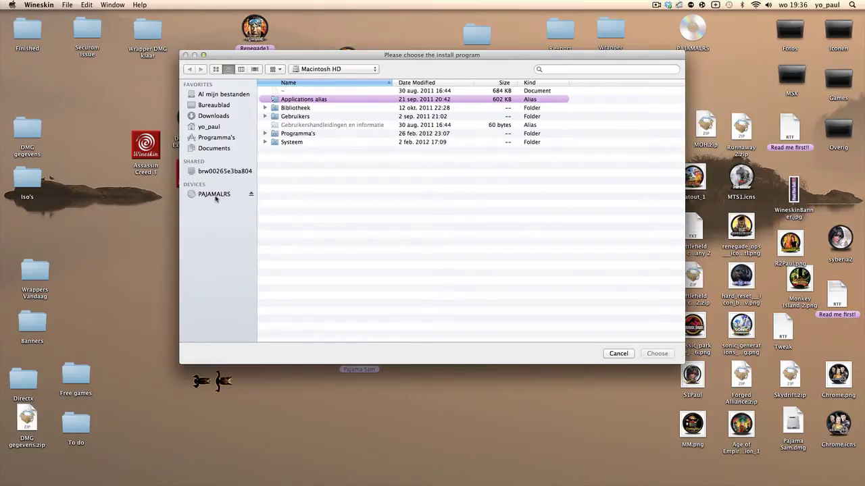
left_click(215, 195)
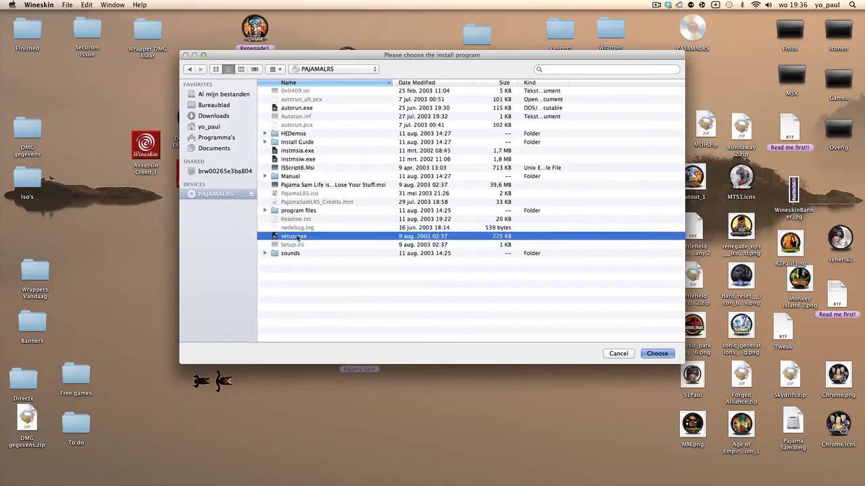
double_click(297, 238)
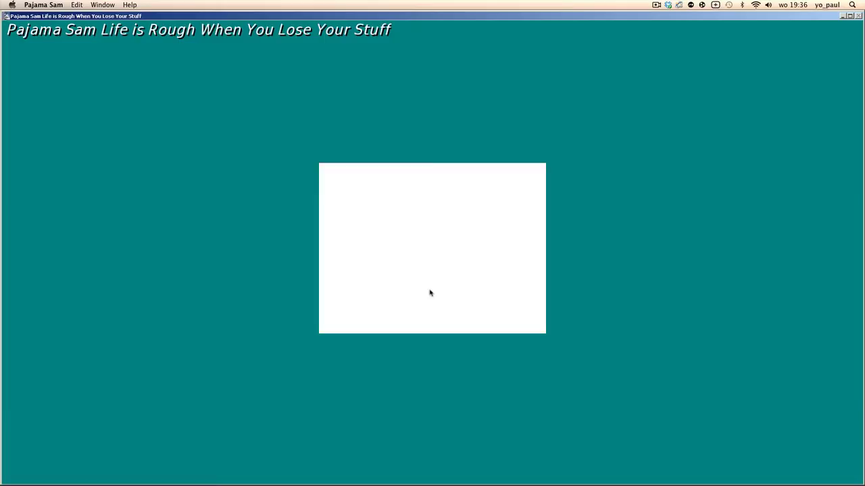
Accept the installer's license agreement and start a Typical setup in the default Pajama Sam LRS destination folder.
left_click(491, 325)
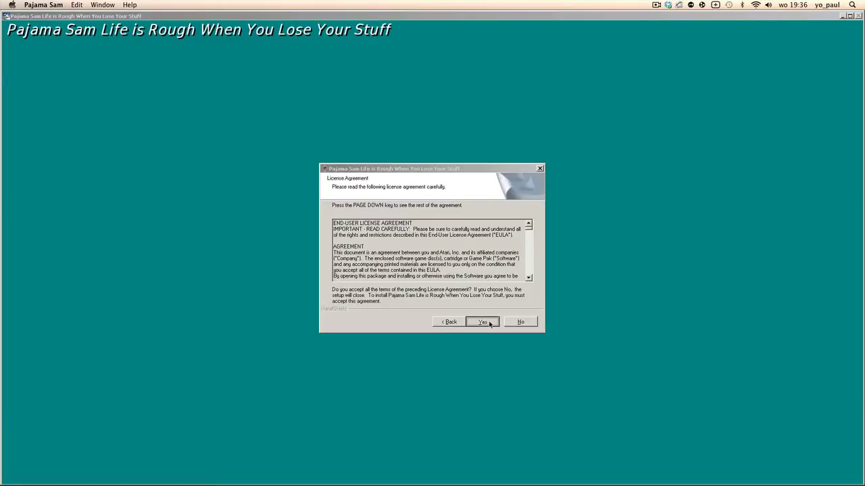
left_click(489, 323)
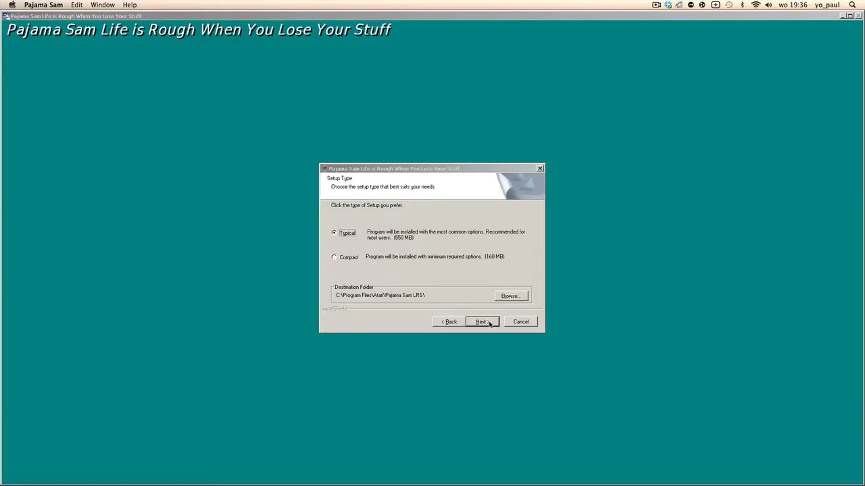
left_click(481, 322)
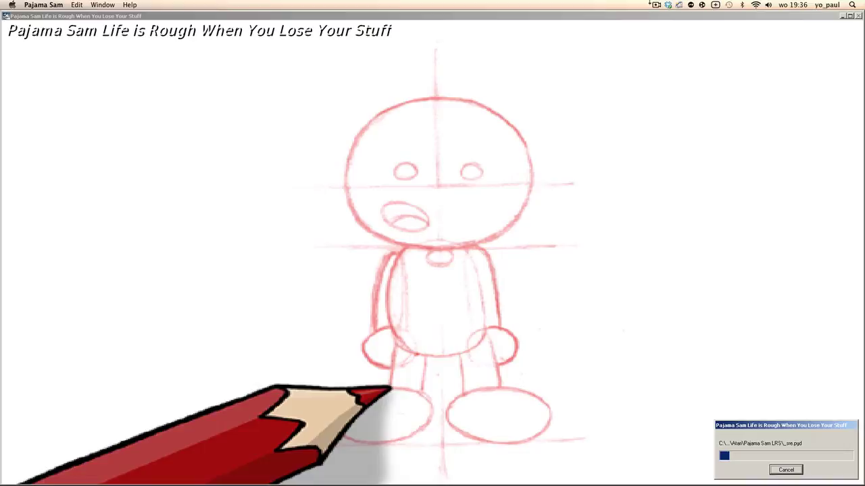
left_click(656, 4)
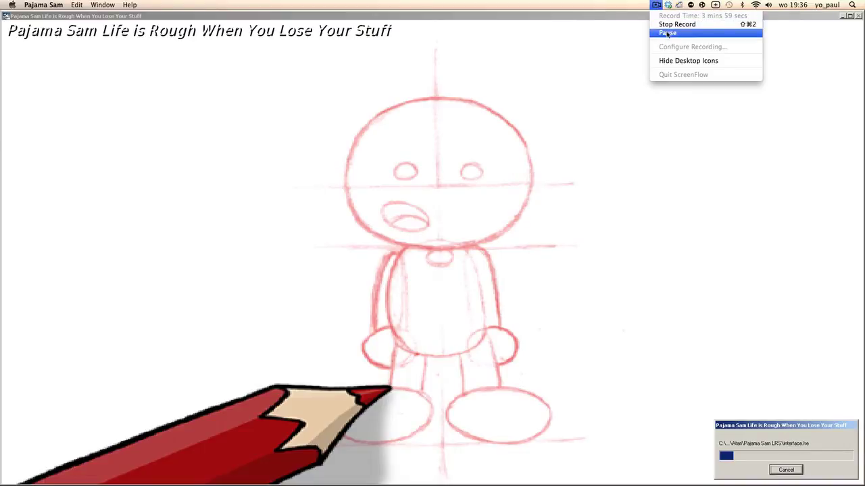
left_click(667, 33)
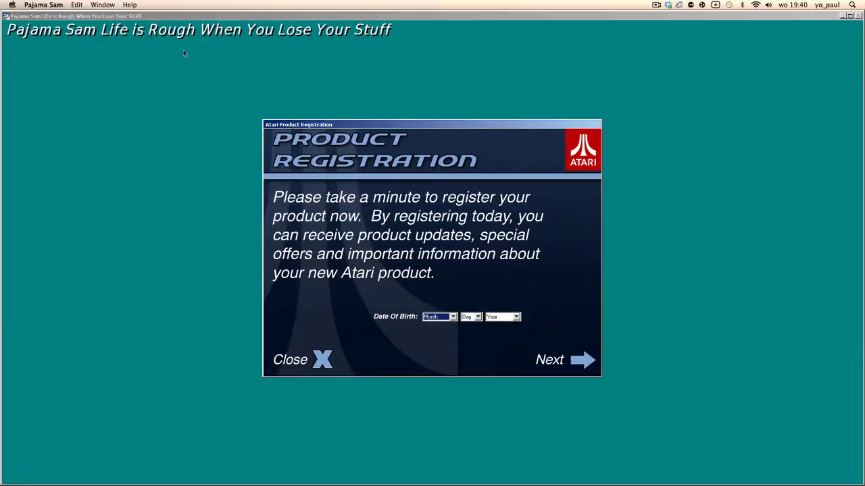
Close the Atari product registration and finish the installer with the desktop icon, Readme and game launch options turned off.
left_click(352, 367)
left_click(432, 270)
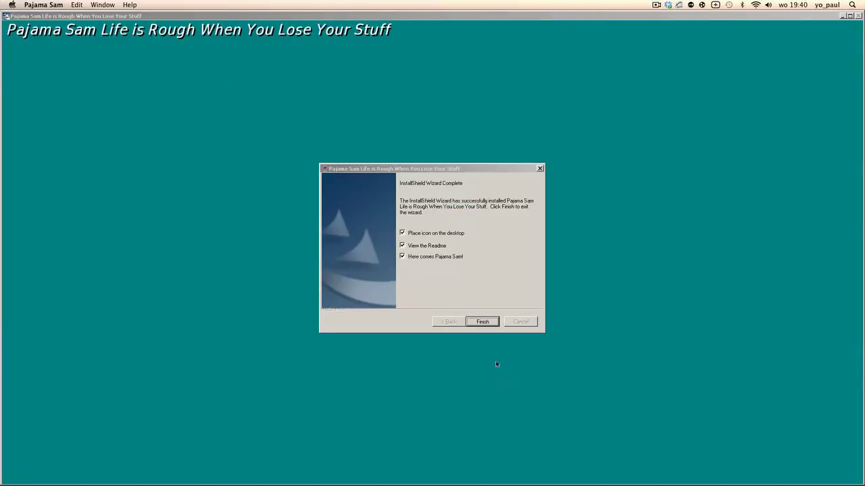
left_click(426, 257)
left_click(426, 246)
left_click(426, 236)
left_click(475, 319)
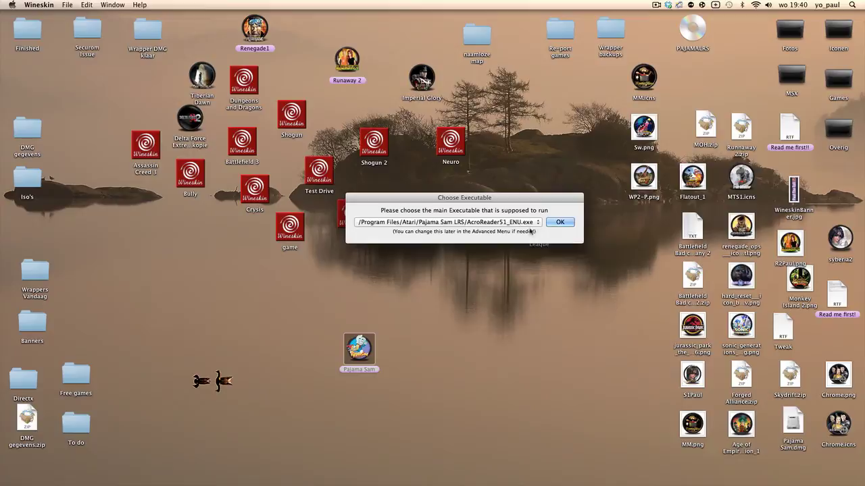
Set /Program Files/Atari/Pajama Sam LRS/PajamaLRS.exe as the wrapper's main executable and quit Wineskin.
left_click(521, 224)
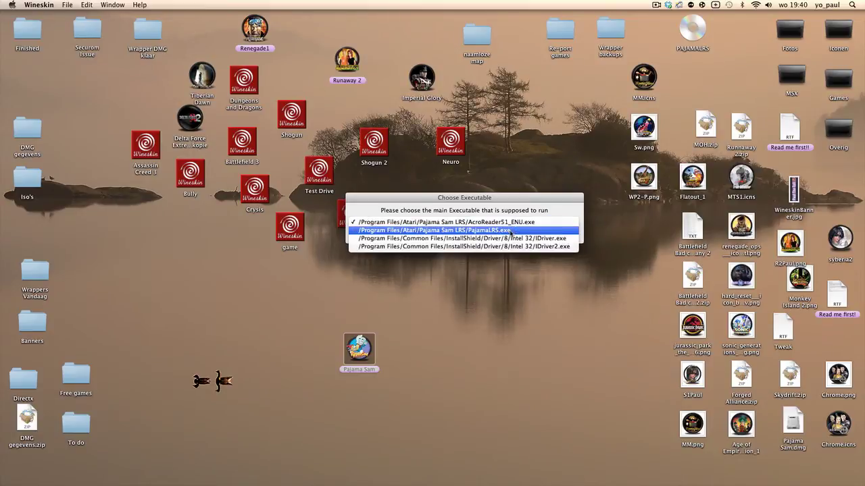
left_click(511, 231)
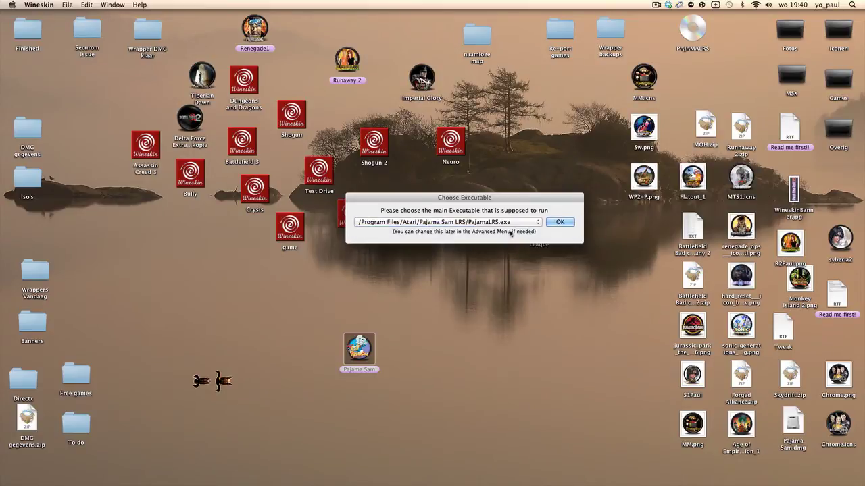
left_click(564, 224)
left_click(486, 236)
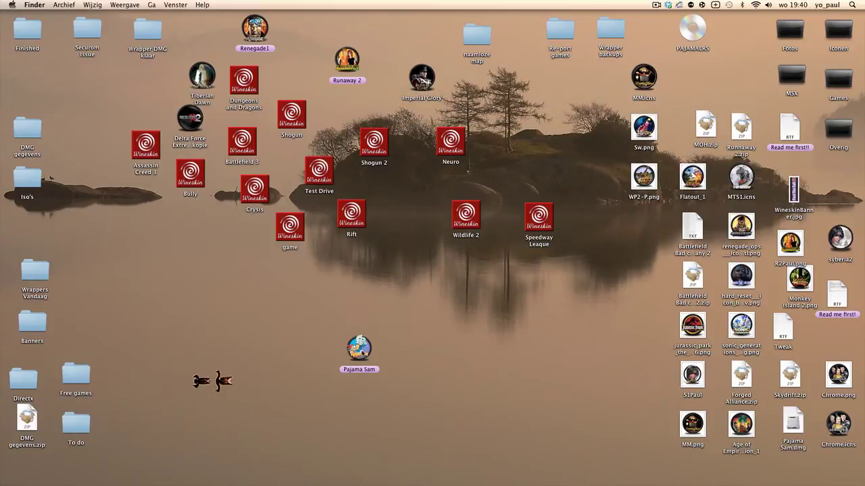
Launch the installed Pajama Sam game from its wrapper on the desktop.
double_click(359, 348)
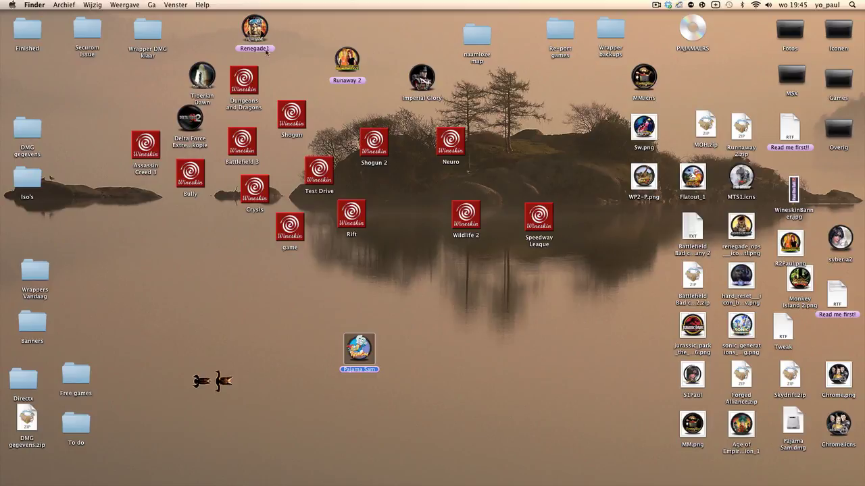
left_click(656, 5)
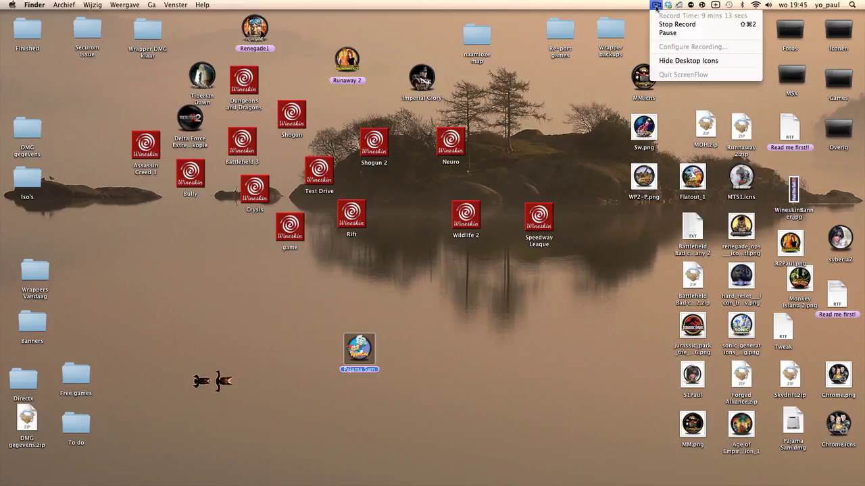